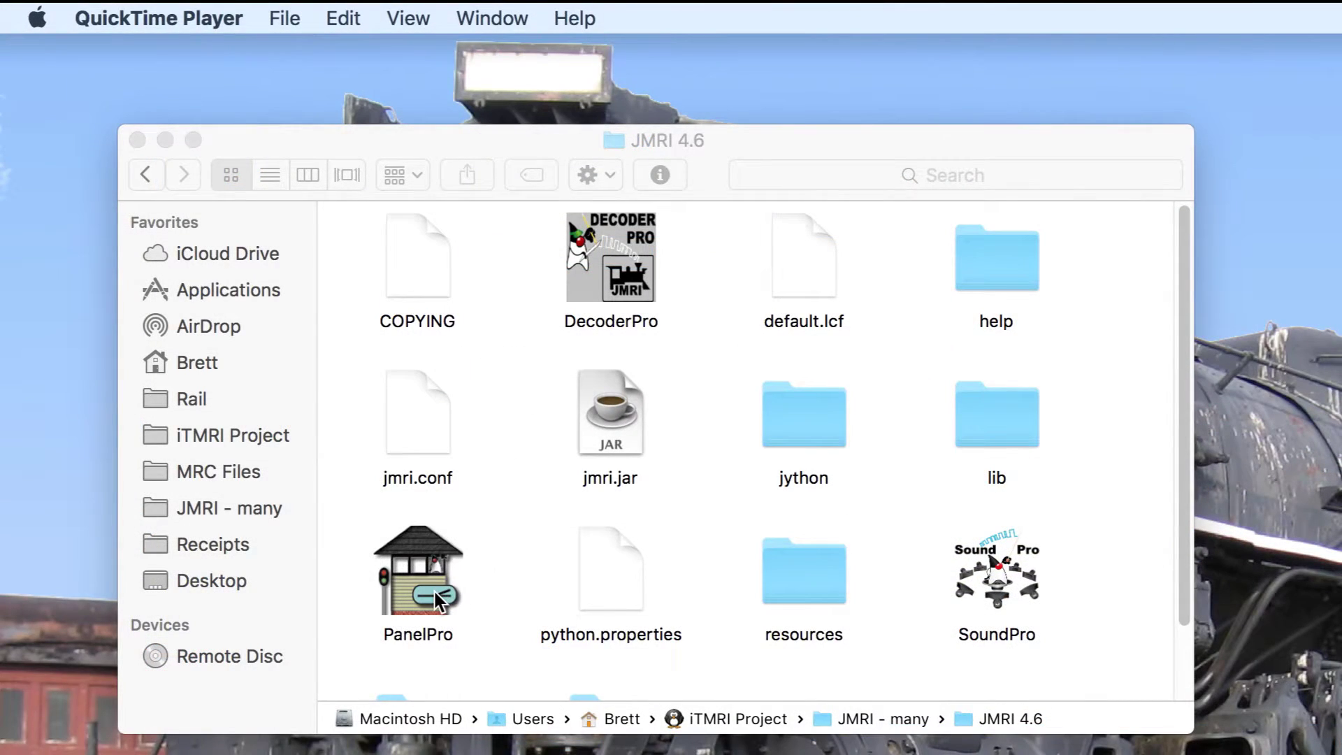
Step: Launch PanelPro from the JMRI folder and start its WiThrottle server from the Tools menu
double_click(435, 592)
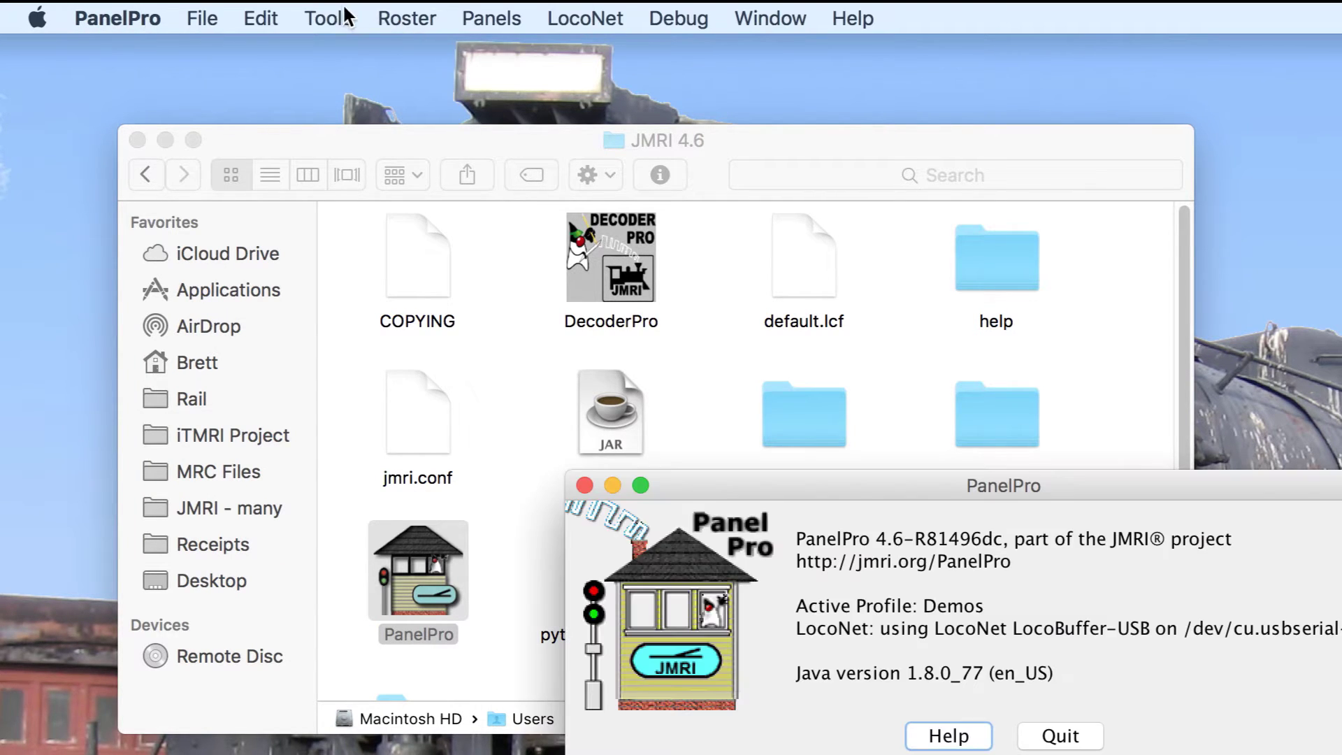
click(344, 10)
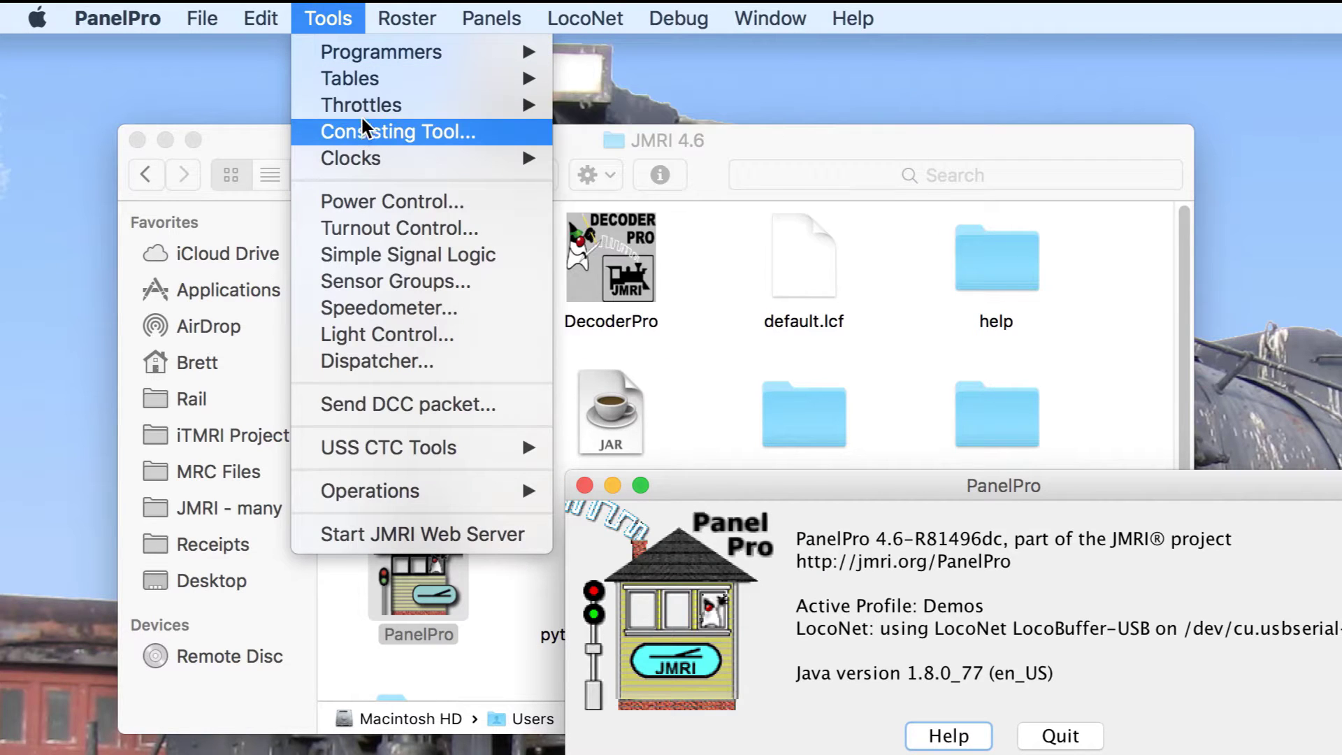
mouse_move(362, 105)
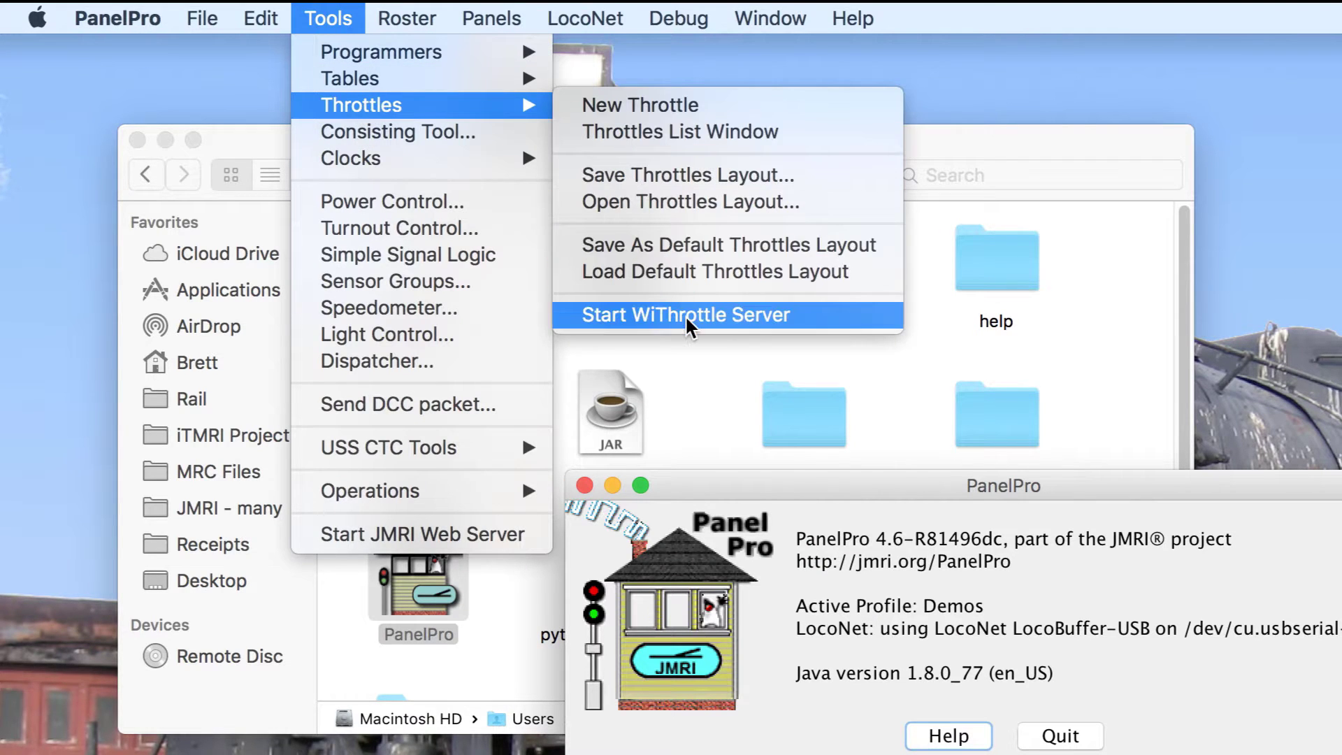
click(684, 314)
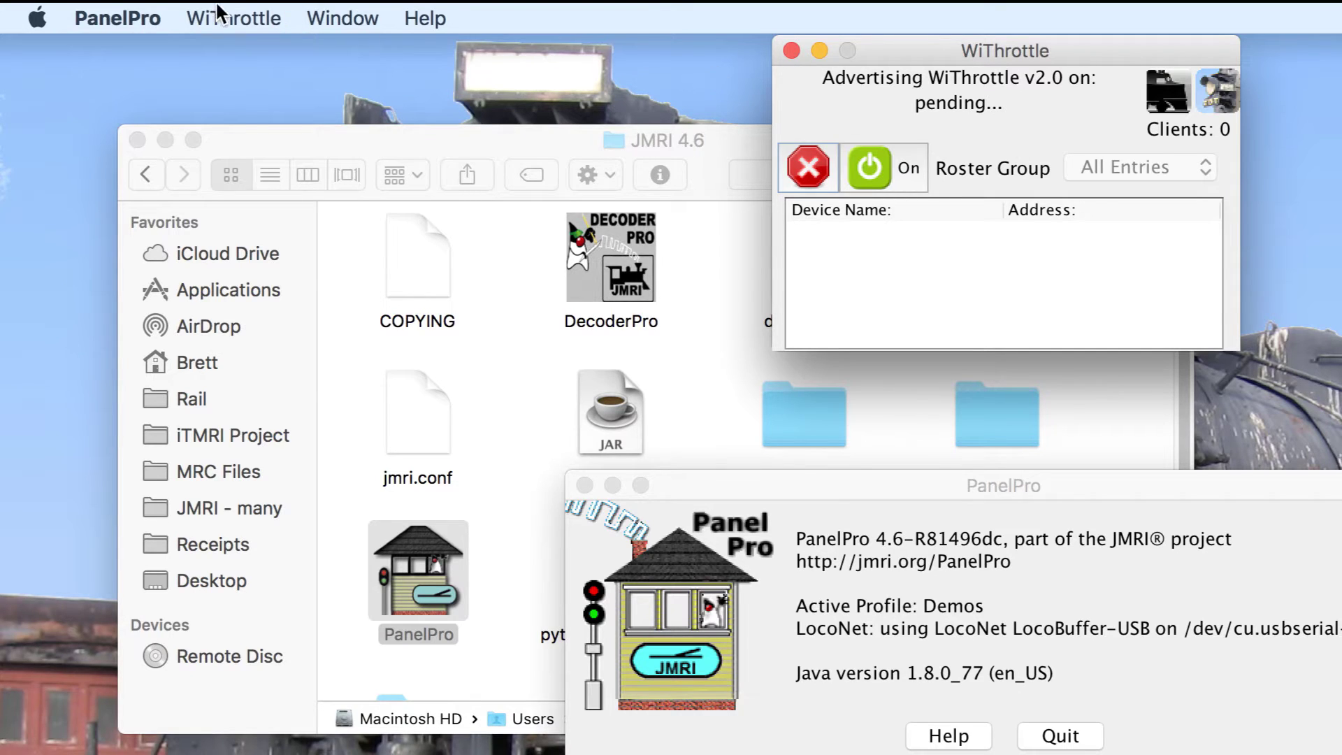
Step: Turn on 'Start automatically with application' in PanelPro's WiThrottle preferences
click(134, 9)
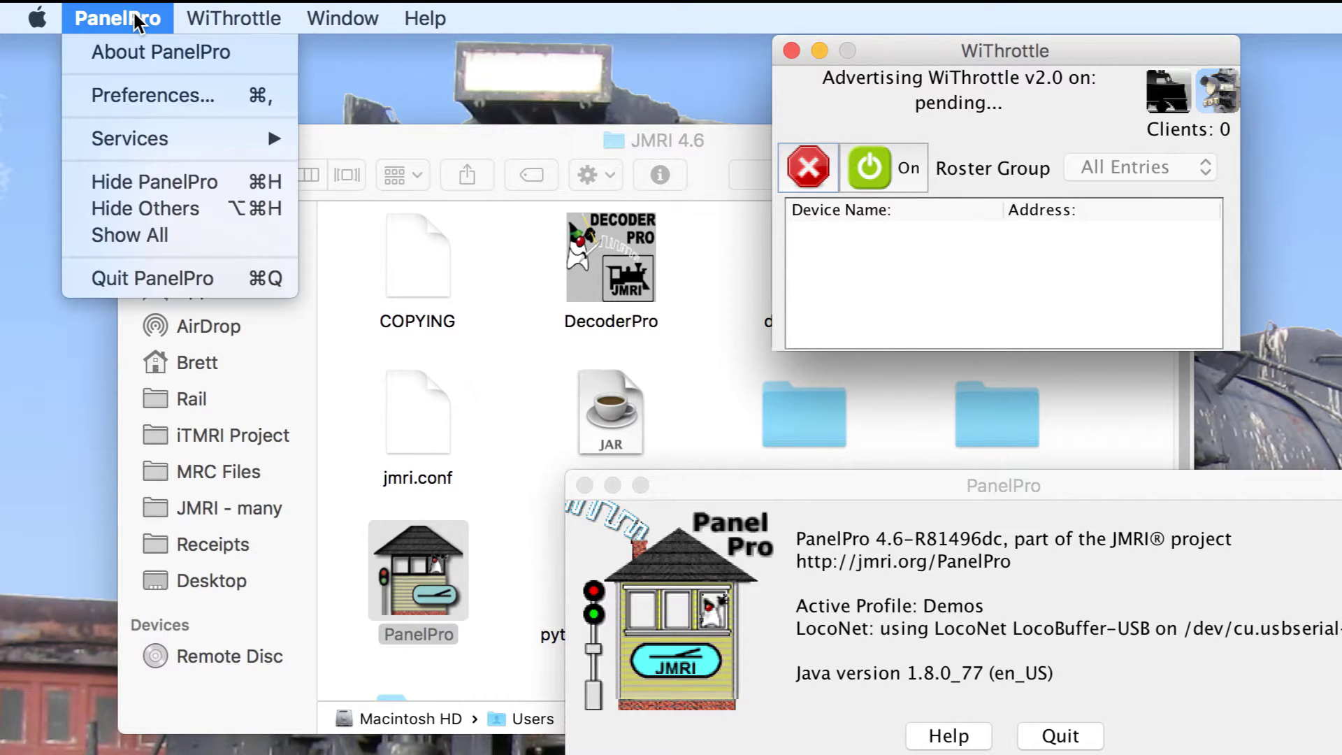
click(147, 96)
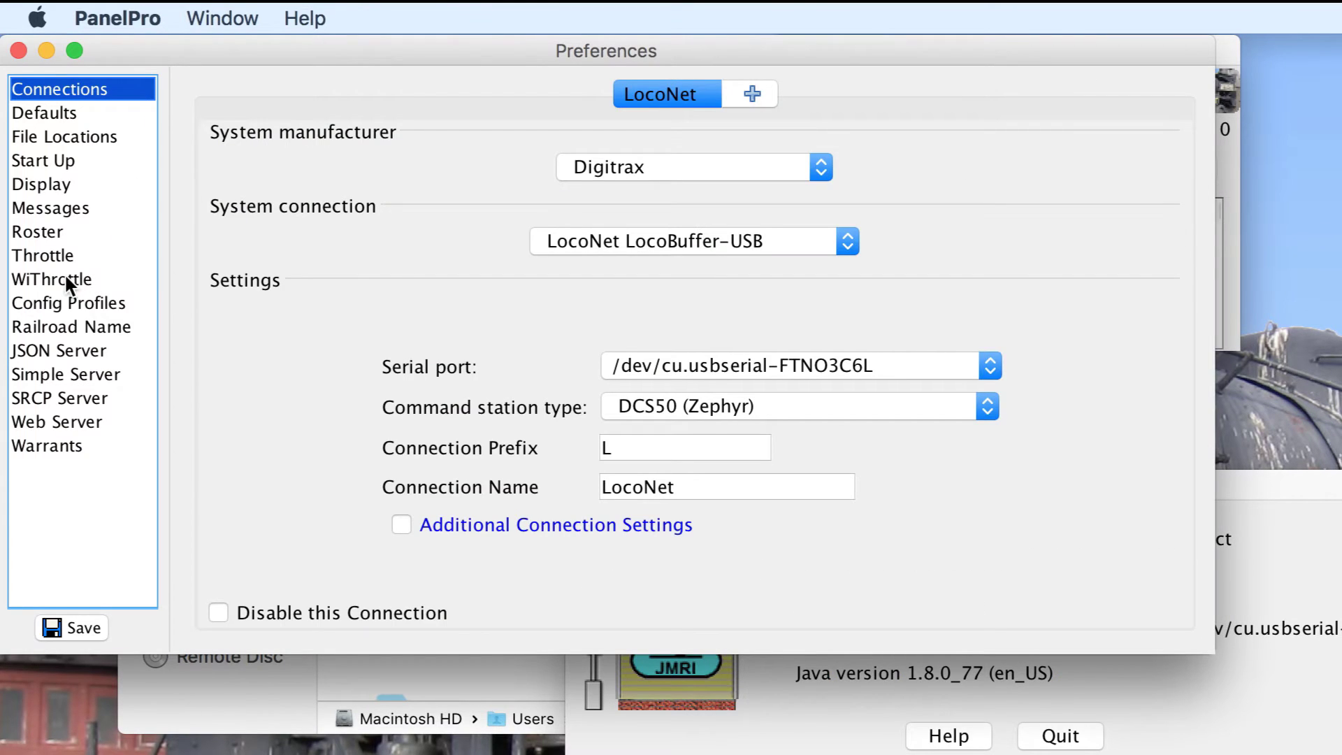
click(66, 281)
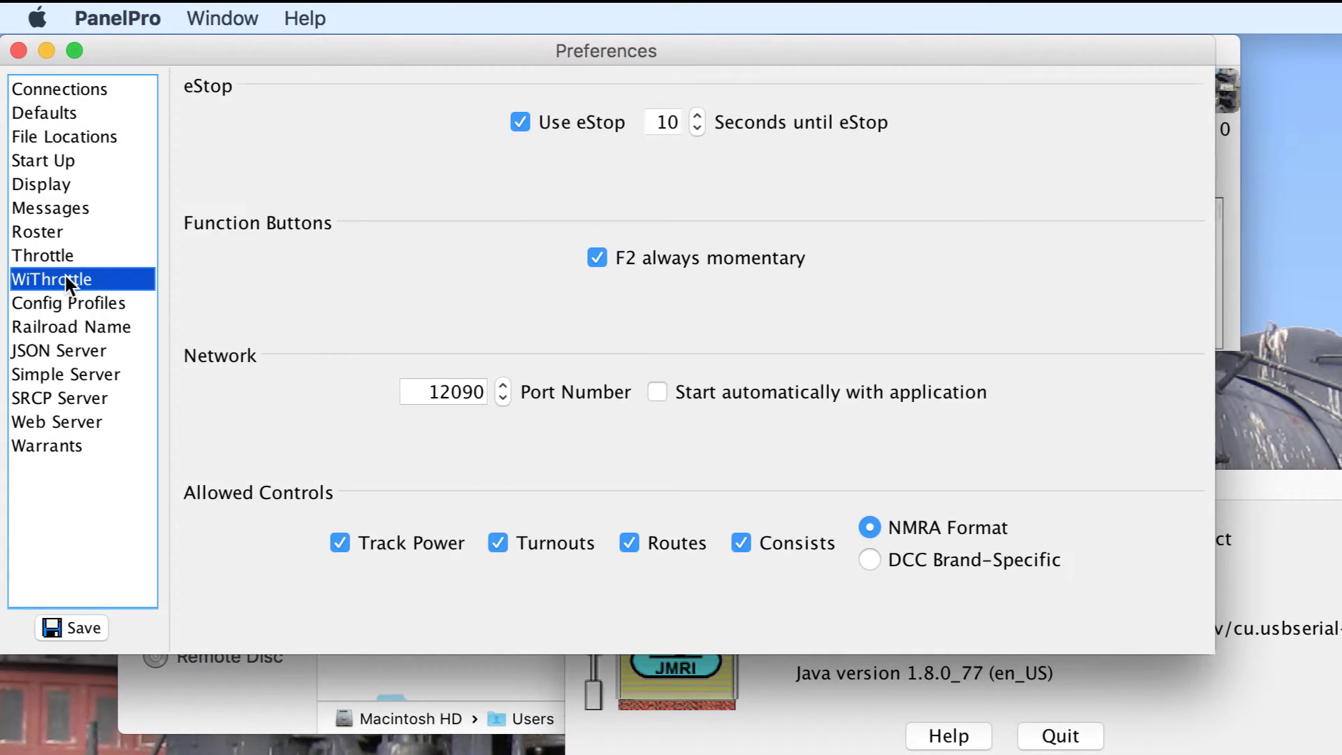
click(658, 393)
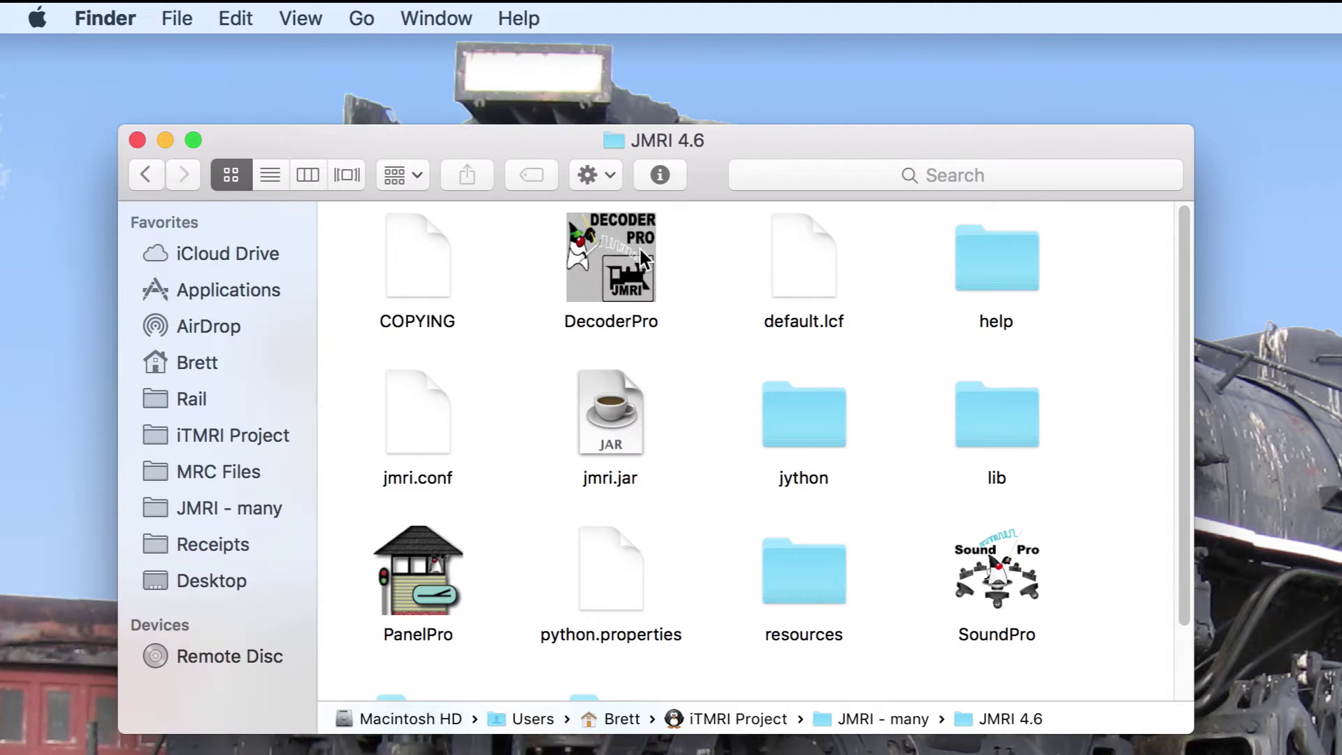
Step: Launch DecoderPro from the JMRI folder and start WiThrottle Server from its Actions menu
double_click(617, 254)
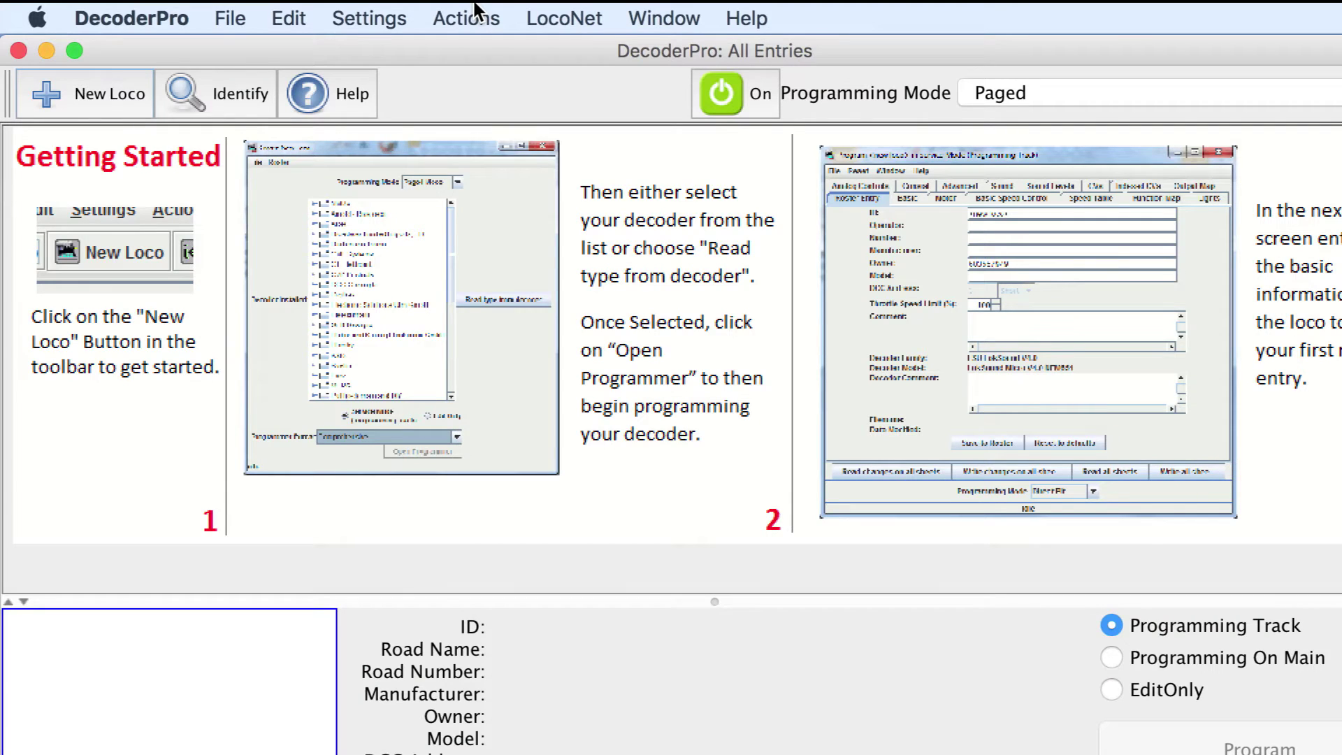
click(472, 16)
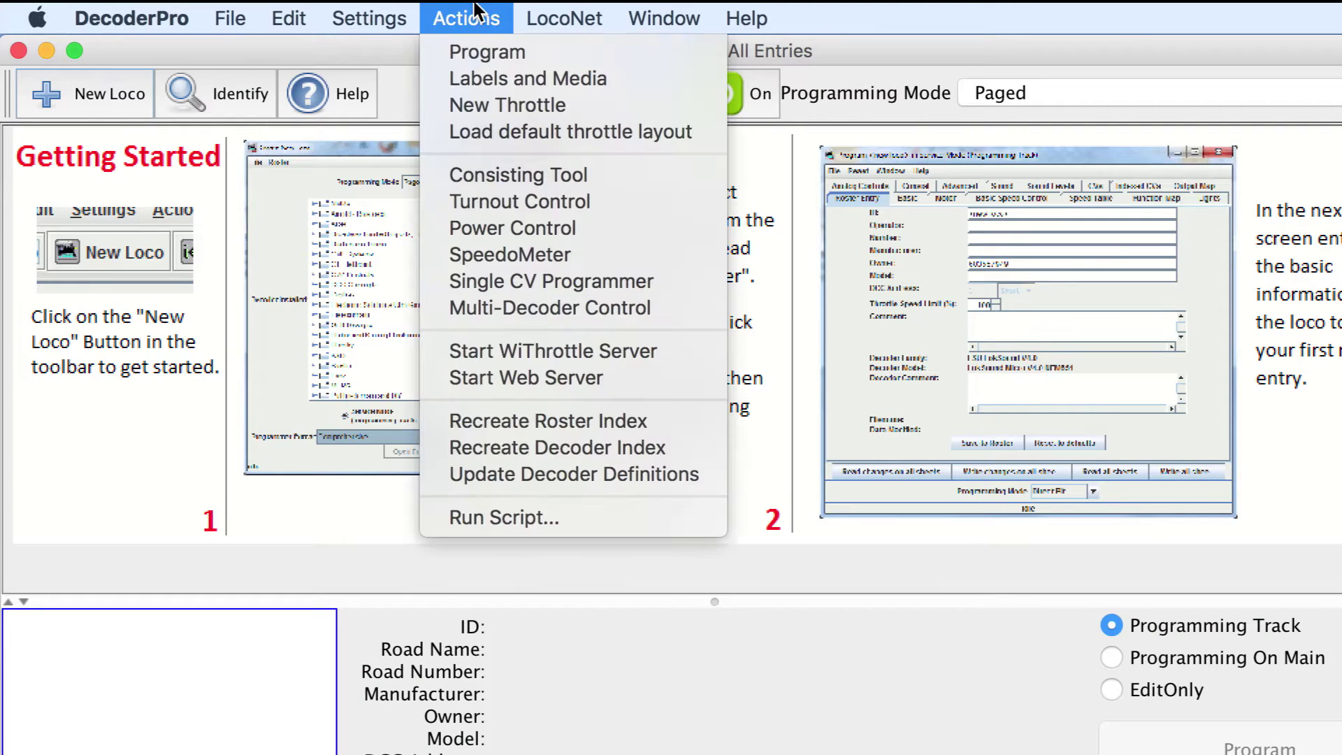
click(521, 356)
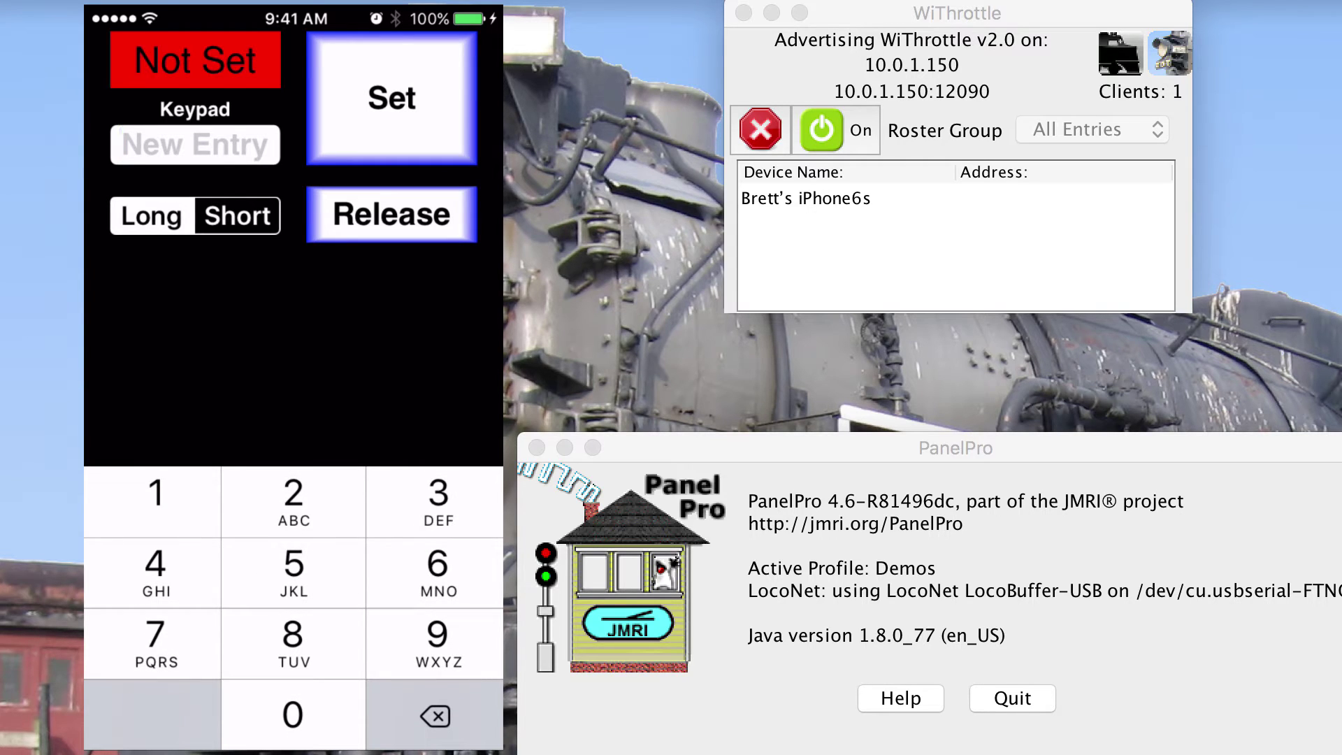
text(4412)
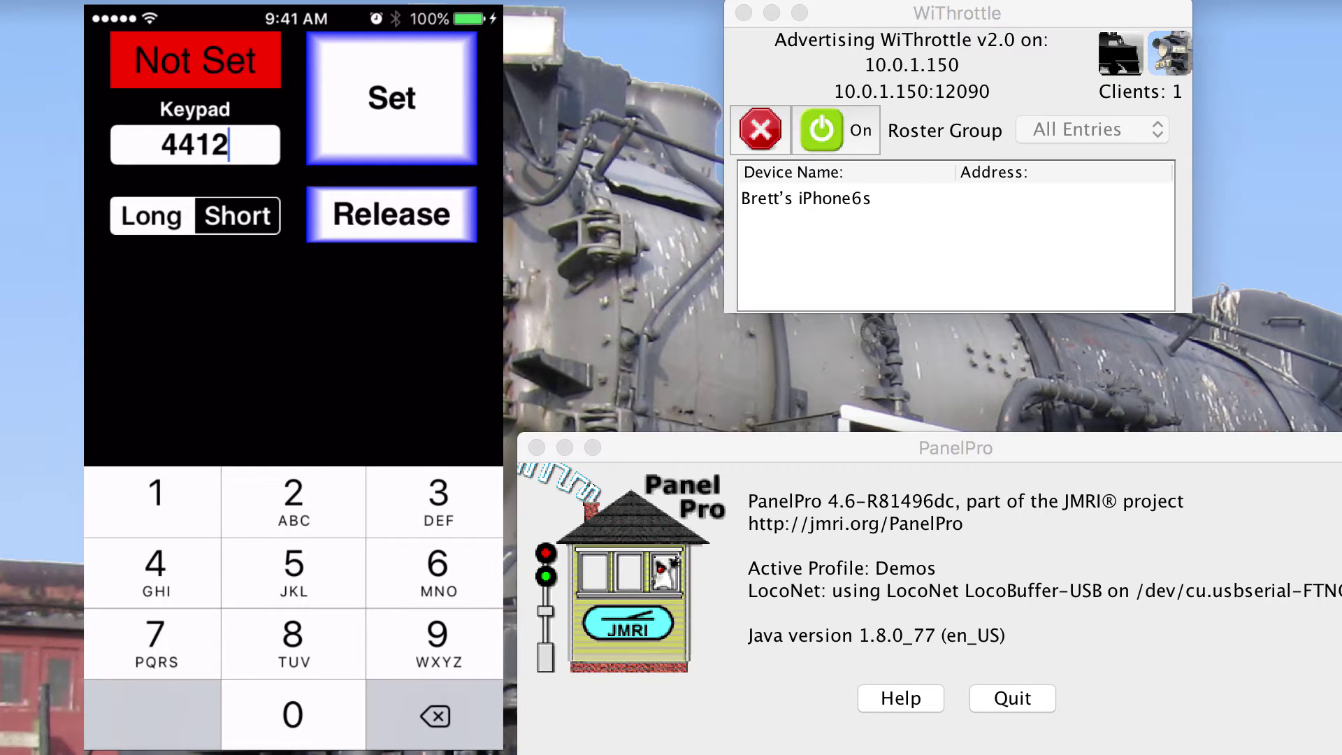
Step: Enter locomotive address 4412 on the iPhone keypad and set it
click(392, 98)
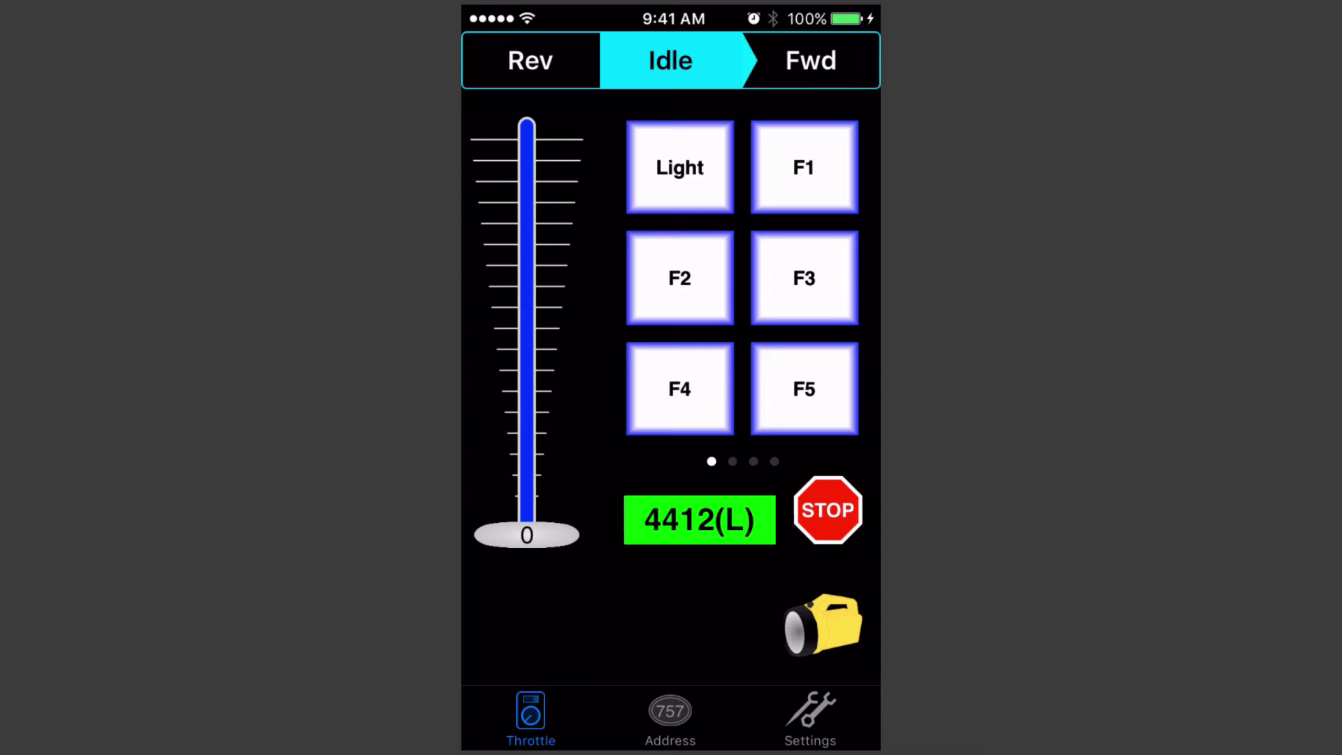
Step: Set loco 4412 to forward and raise its speed slider to about 22
click(810, 59)
mouse_move(527, 535)
mouse_down()
mouse_move(527, 280)
mouse_move(527, 467)
mouse_up()
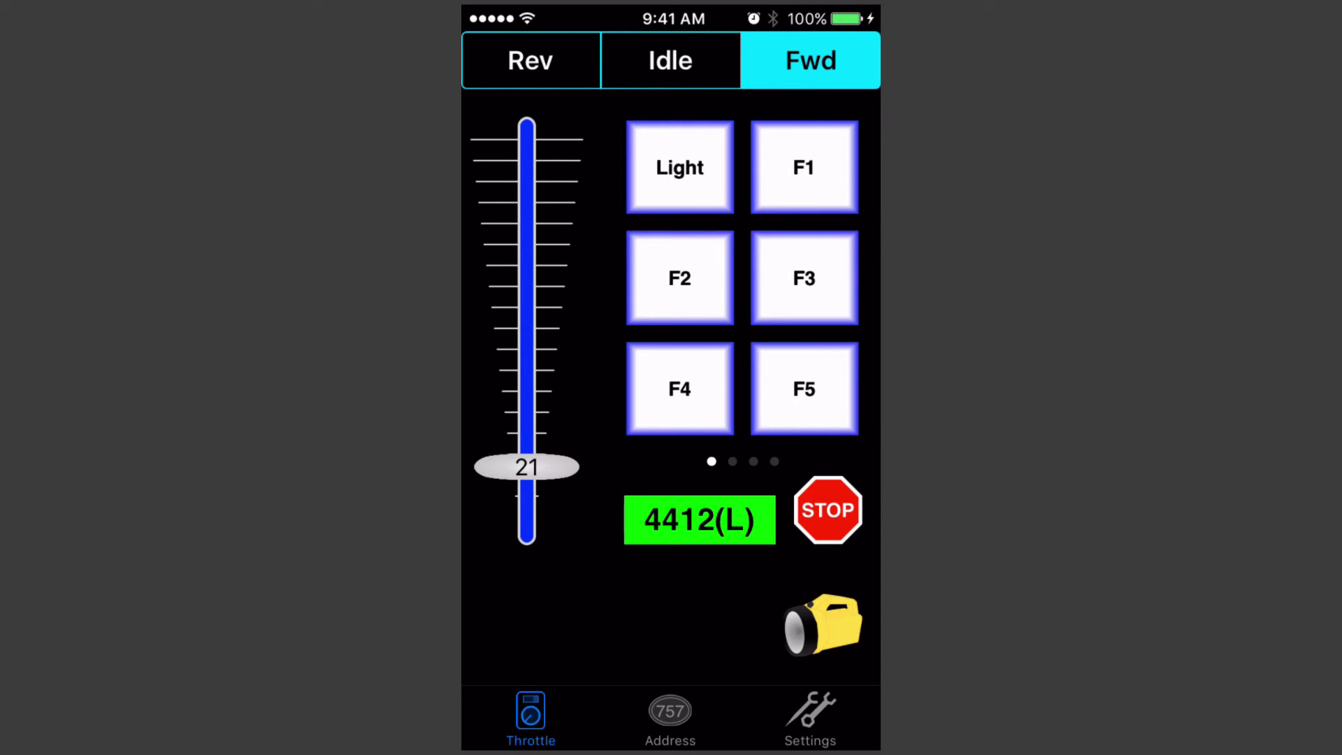
mouse_move(526, 466)
mouse_down()
mouse_move(526, 451)
mouse_move(527, 464)
mouse_up()
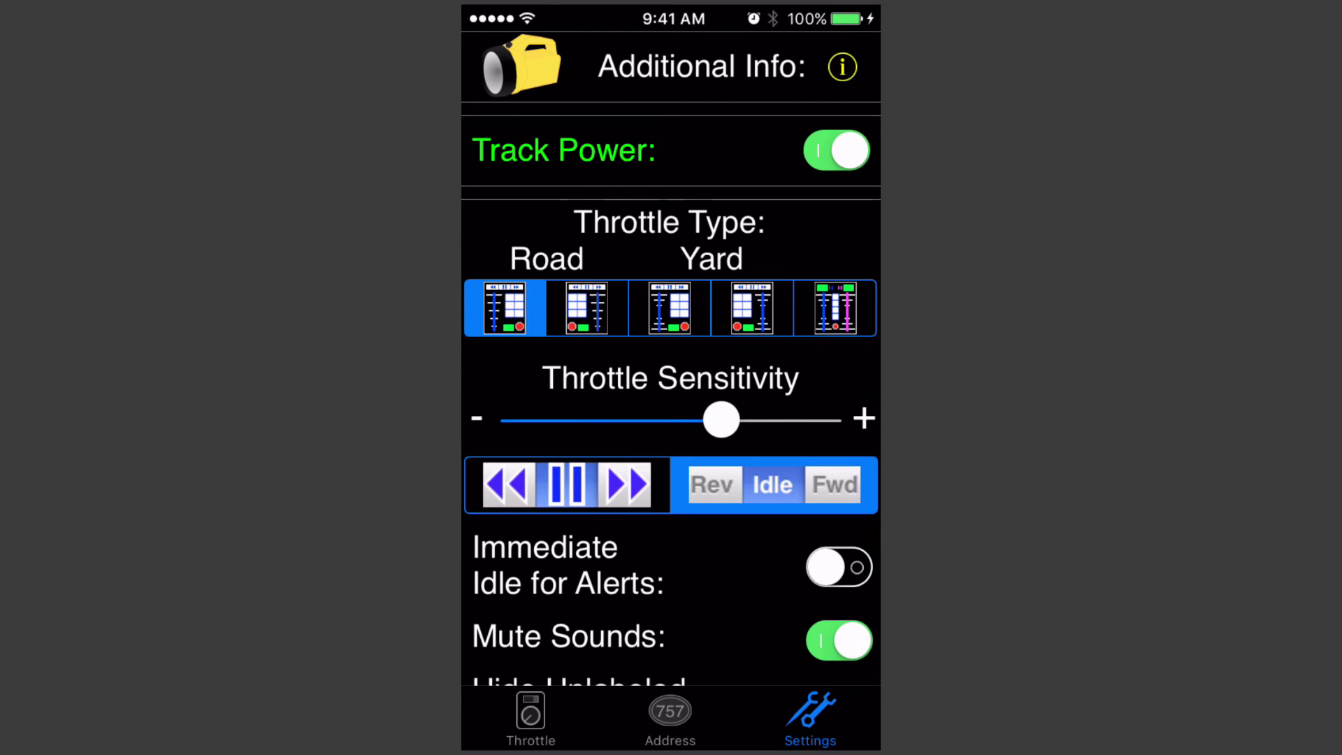
scroll(671, 357, down, 5)
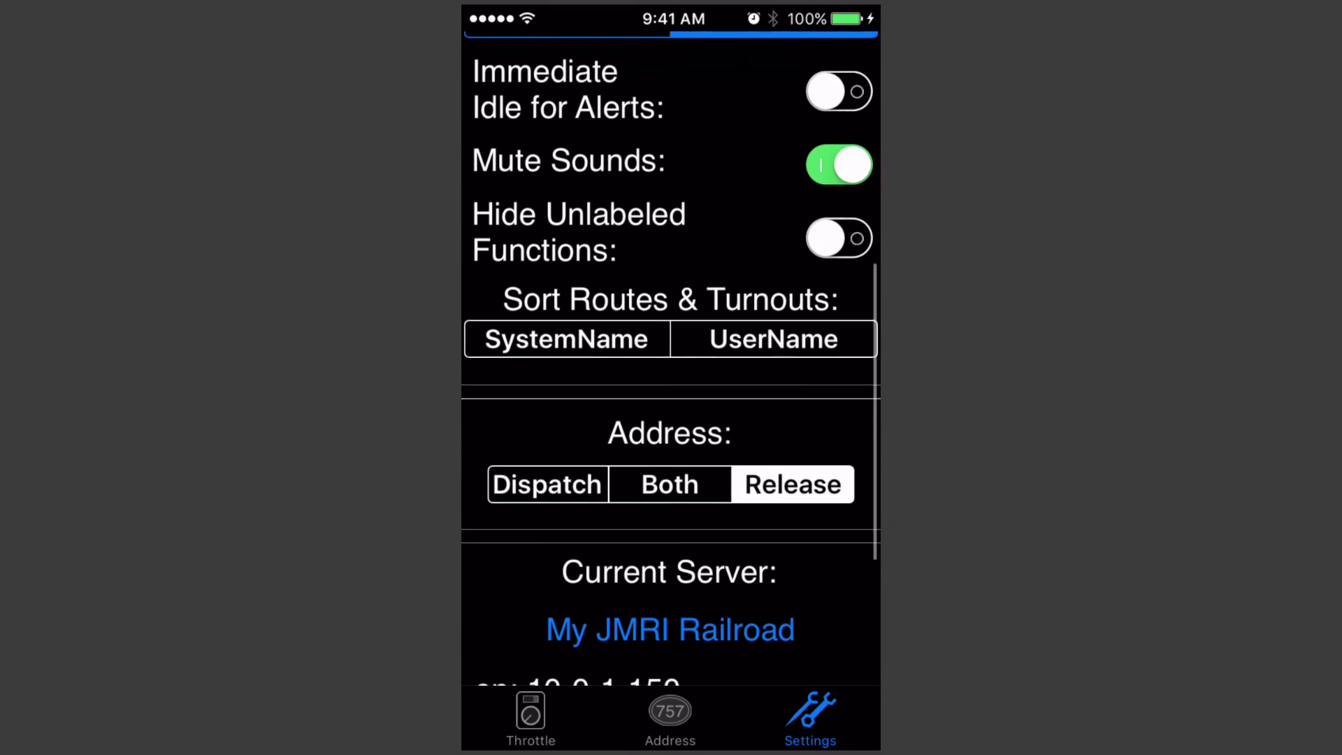
Step: Toggle Immediate Idle for Alerts on and off repeatedly, leaving it off
click(839, 86)
click(840, 87)
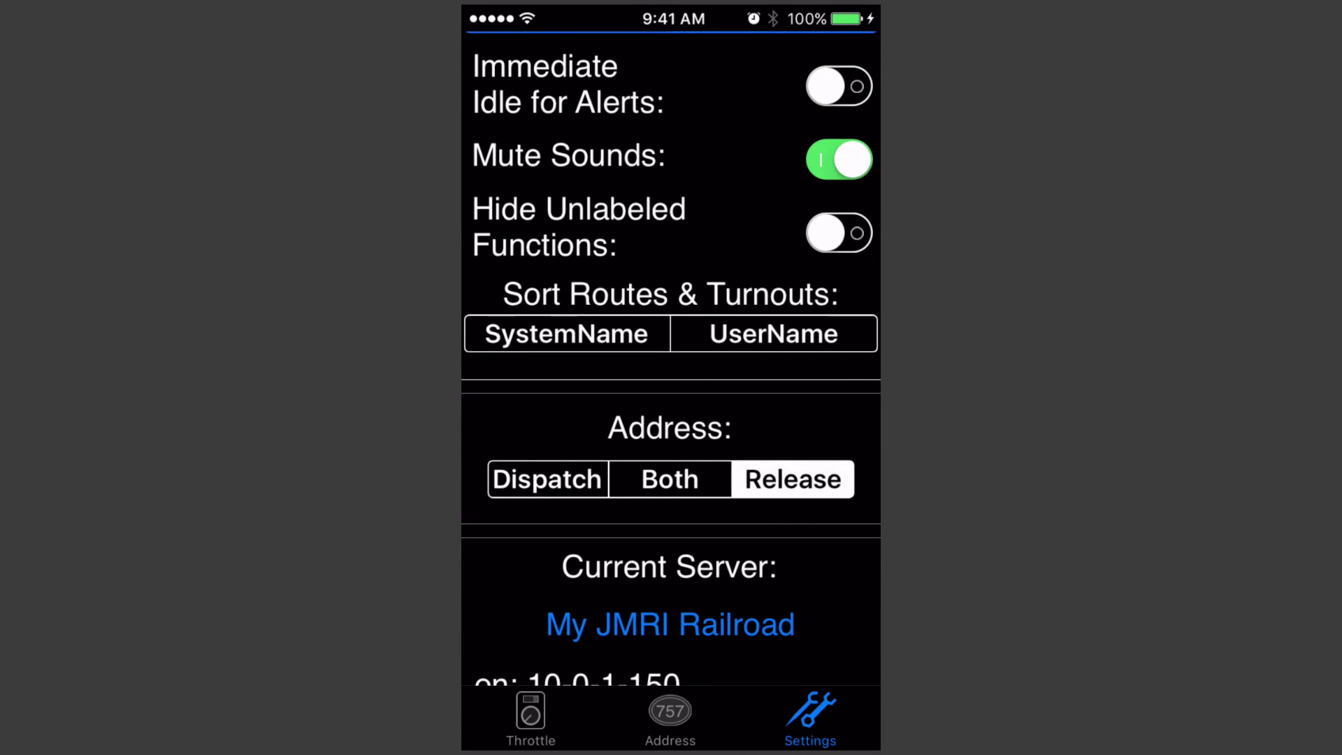
click(838, 86)
click(839, 86)
Step: Toggle Mute Sounds off and on repeatedly, leaving sounds muted
click(839, 159)
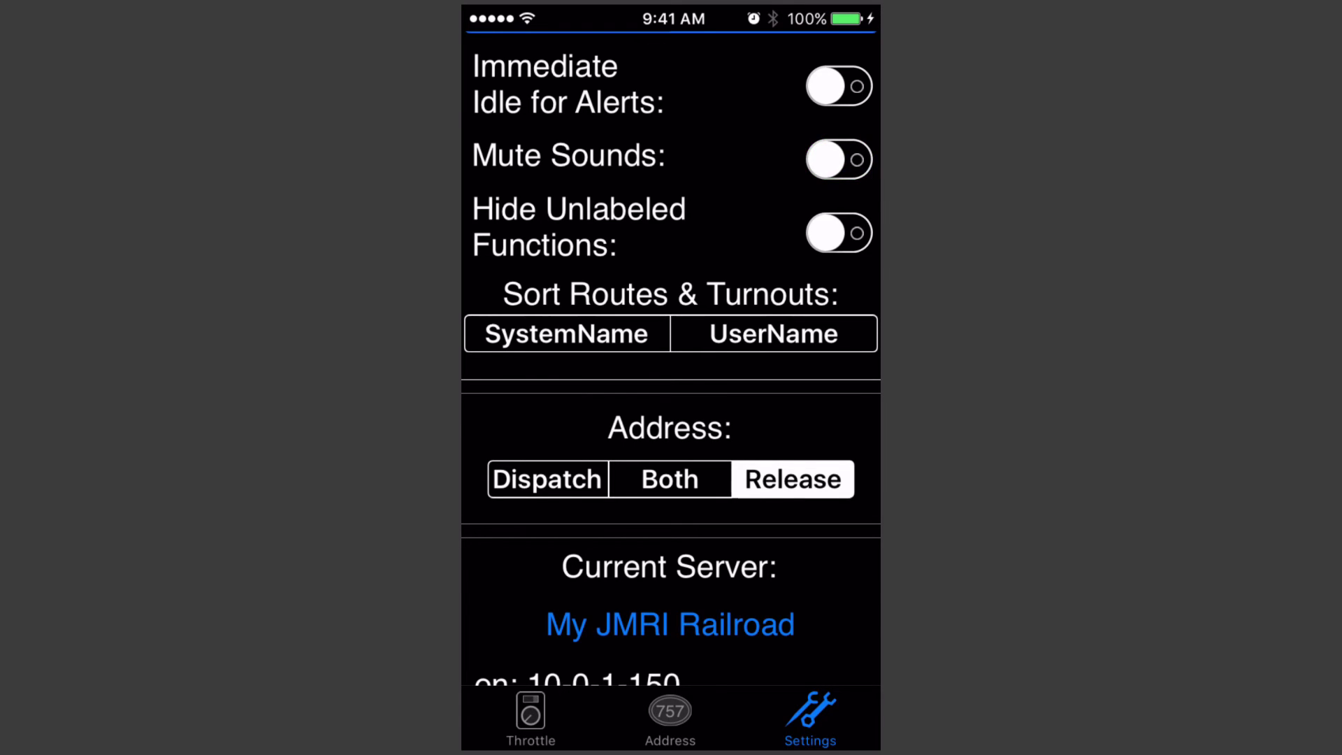
click(839, 159)
click(839, 160)
click(839, 160)
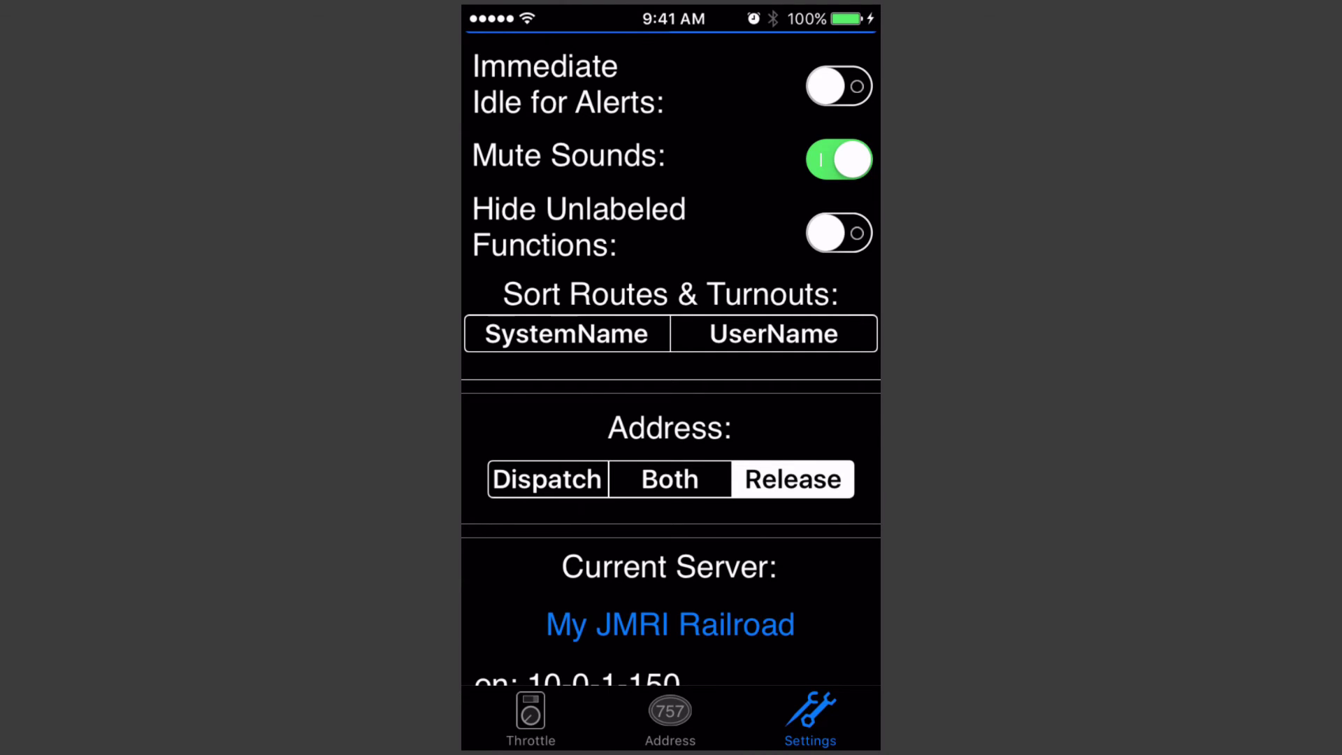
scroll(671, 362, down, 5)
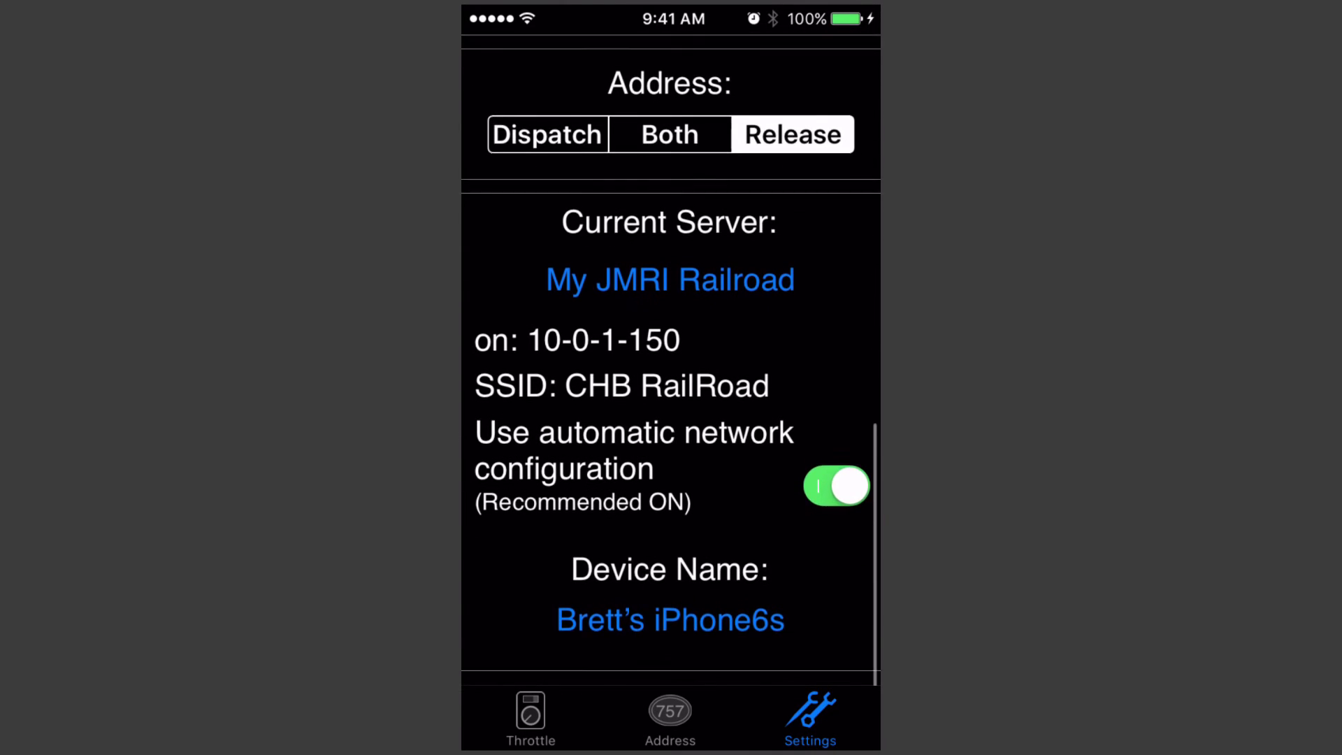